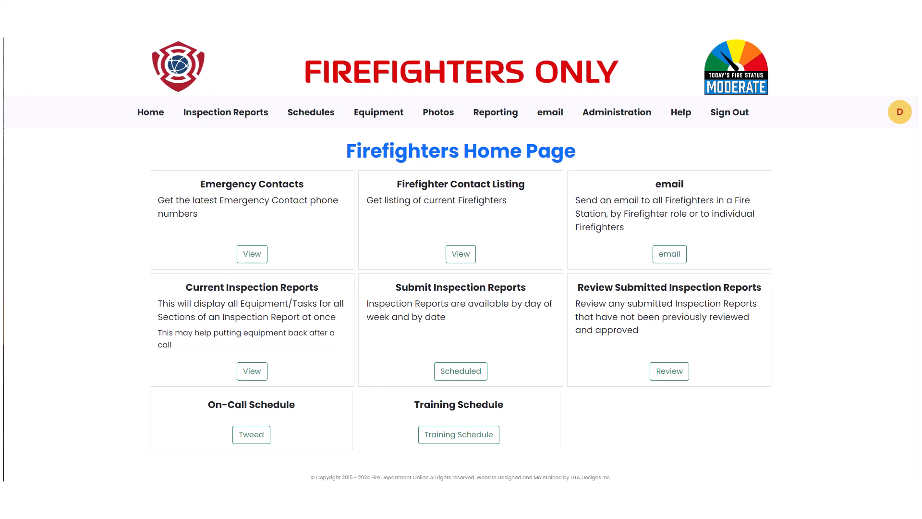
Step: Open the incident reports listing in the reporting area and start adding a new incident report
left_click(498, 117)
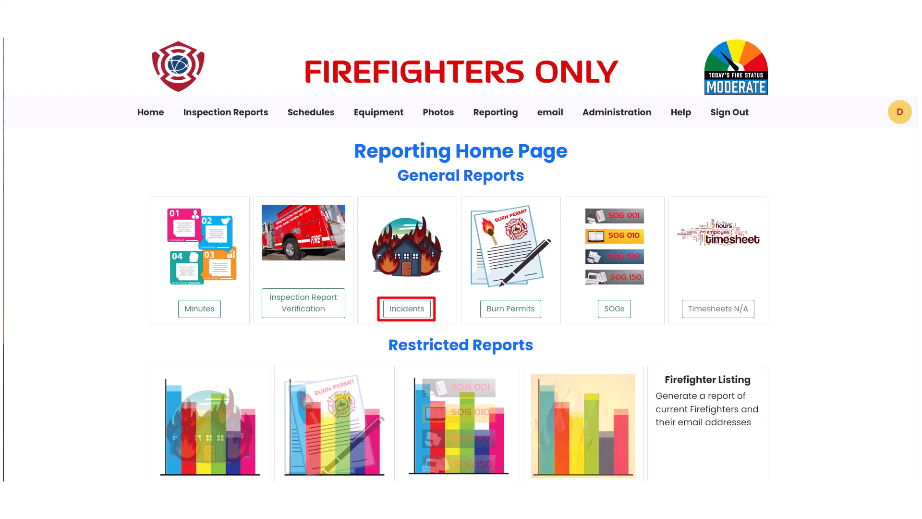
left_click(406, 313)
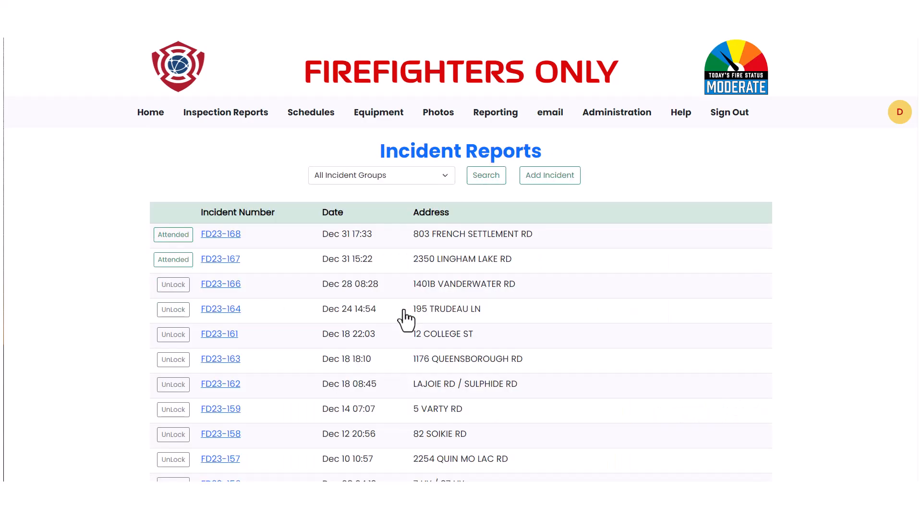
left_click(548, 179)
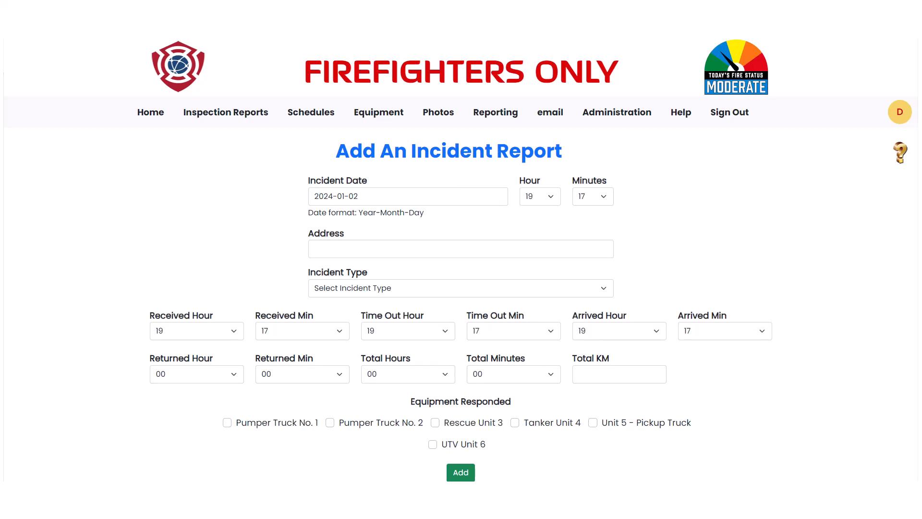
Step: Look through the Incident Date calendar from December 2023 to February 2024, then close it
left_click(382, 200)
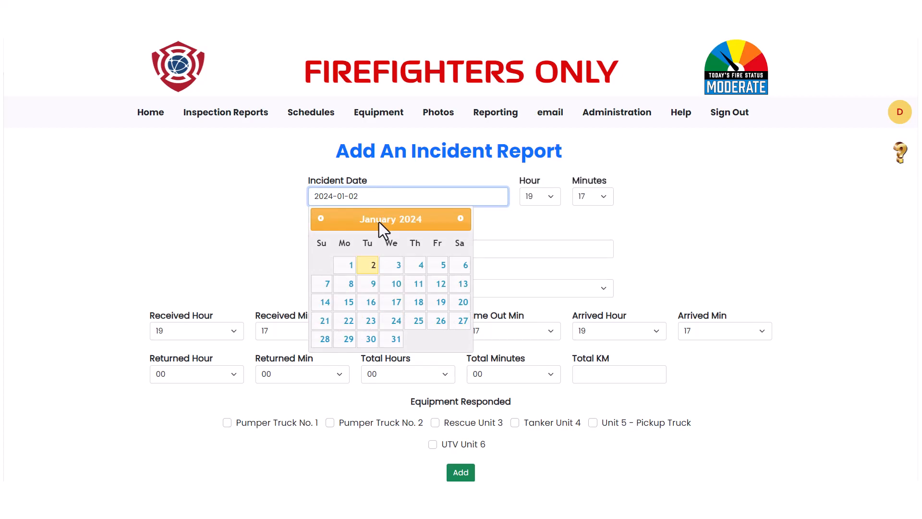
left_click(323, 220)
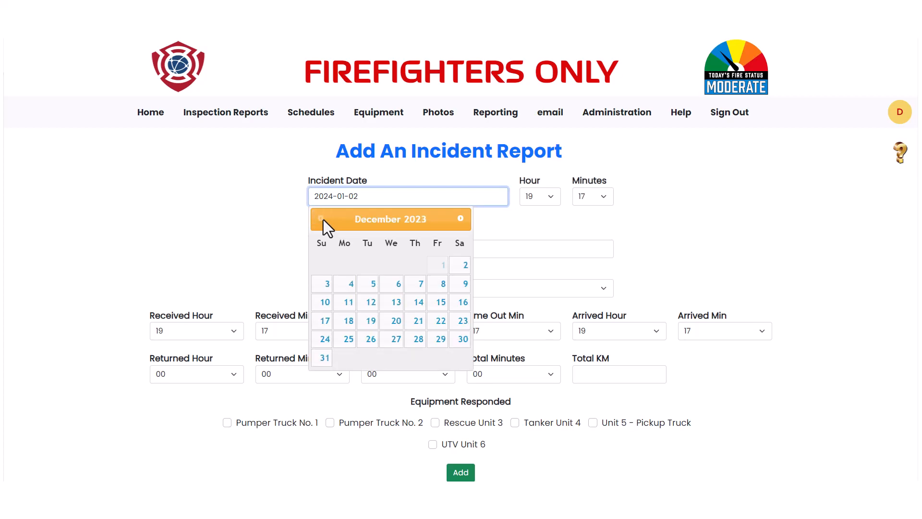
left_click(461, 219)
left_click(461, 218)
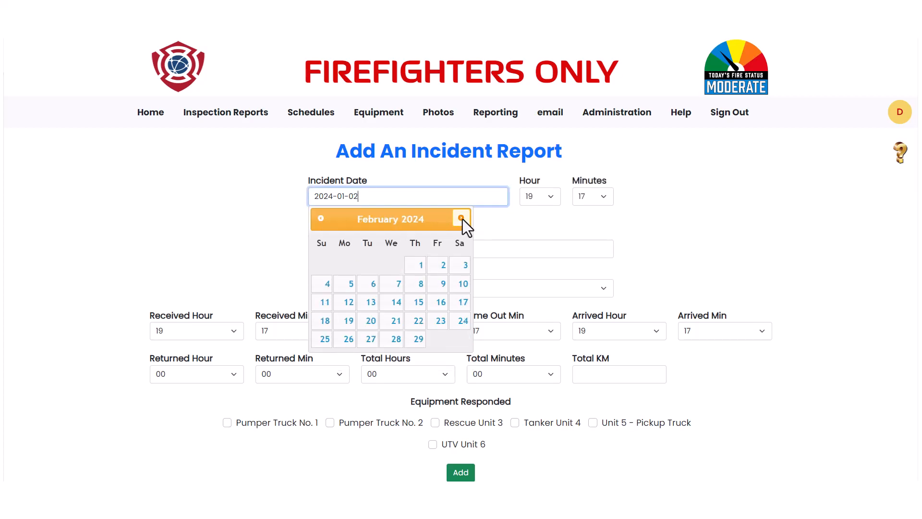
left_click(498, 217)
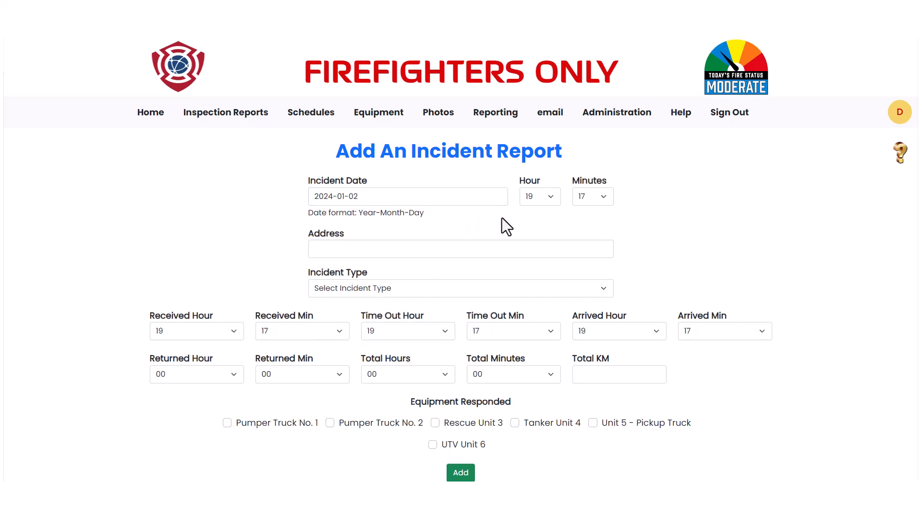
Step: Set the incident hour to 19 and view the selectable incident minutes
left_click(549, 201)
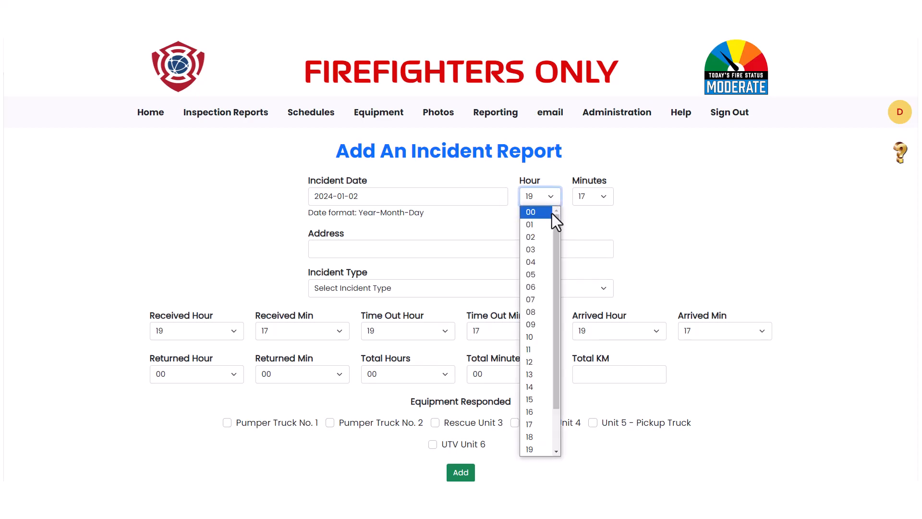
left_click_drag(556, 226, 555, 272)
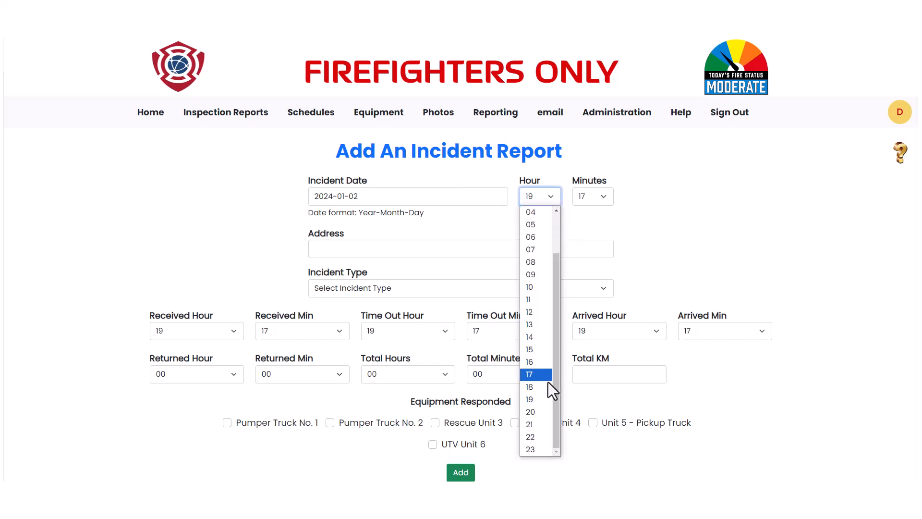
left_click(544, 395)
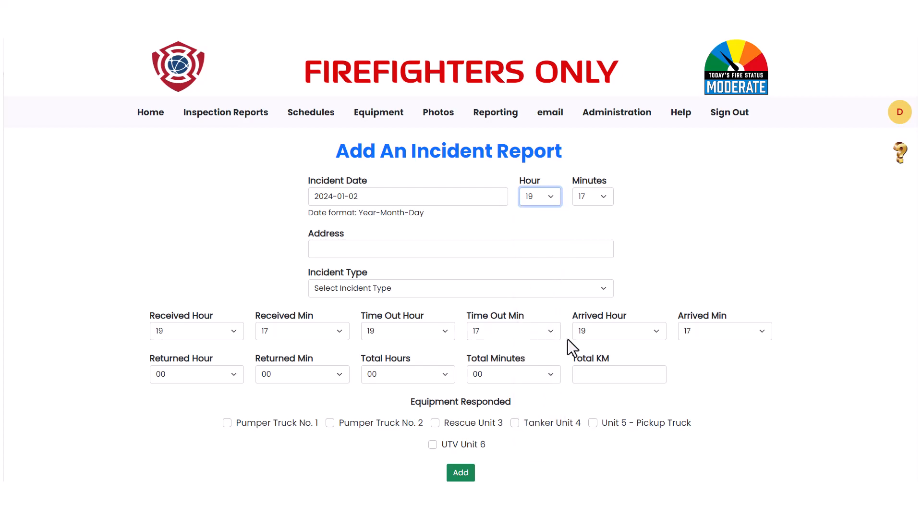
left_click(600, 205)
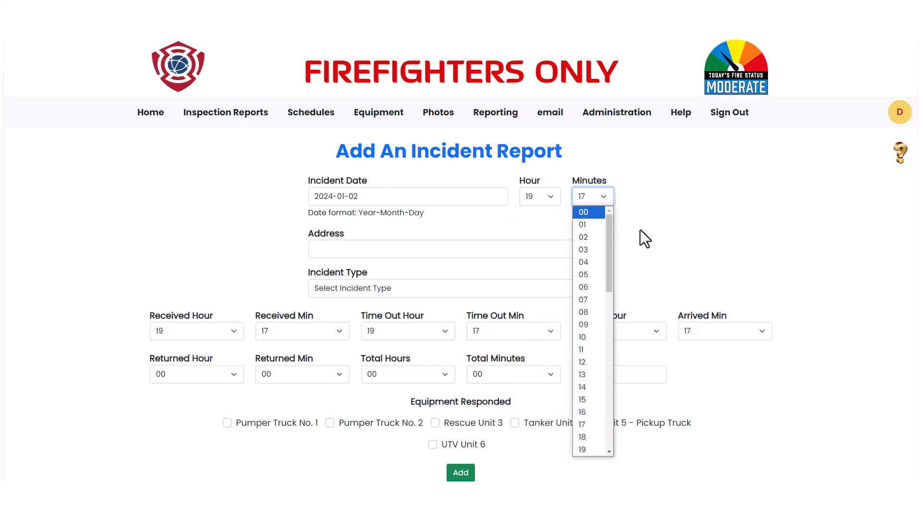
scroll(636, 274, "down", 1)
Step: Fill in the incident's address and set the incident type to Basement Fire
left_click(376, 247)
left_click(377, 270)
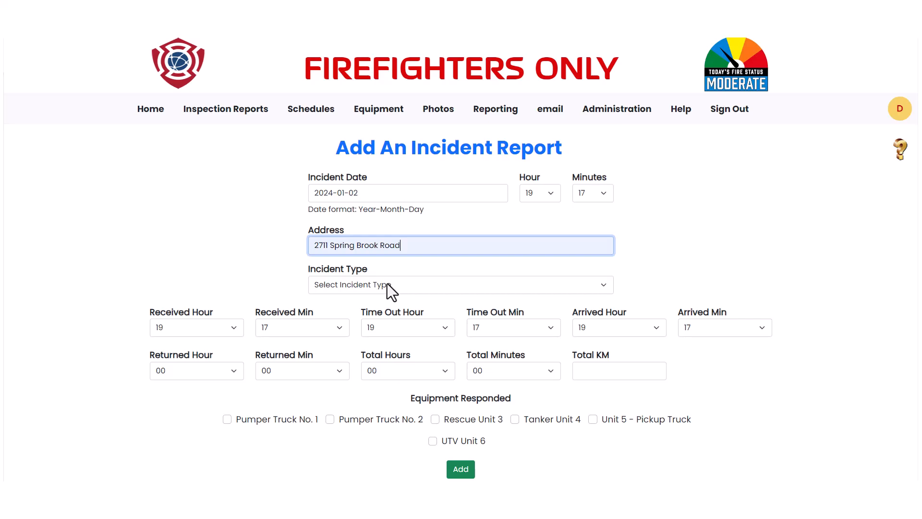
left_click(387, 284)
scroll(567, 181, "down", 3)
scroll(566, 181, "down", 20)
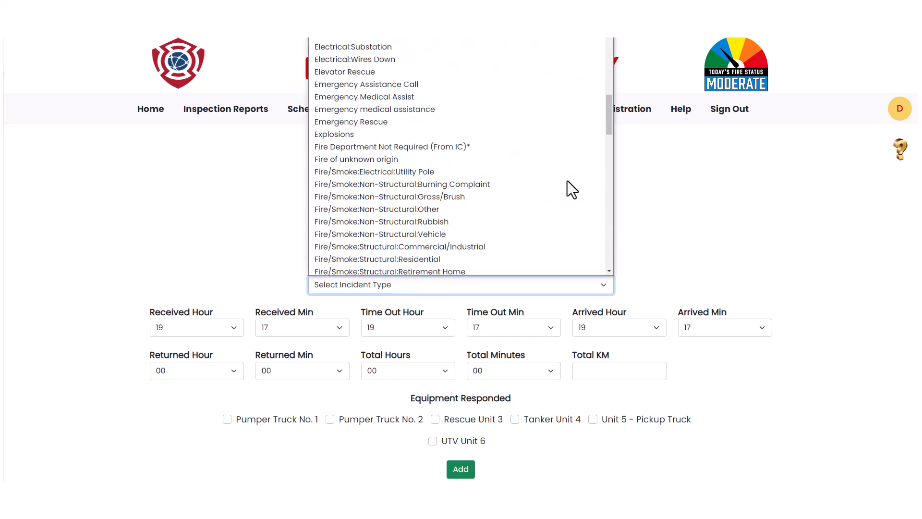
scroll(567, 180, "down", 1)
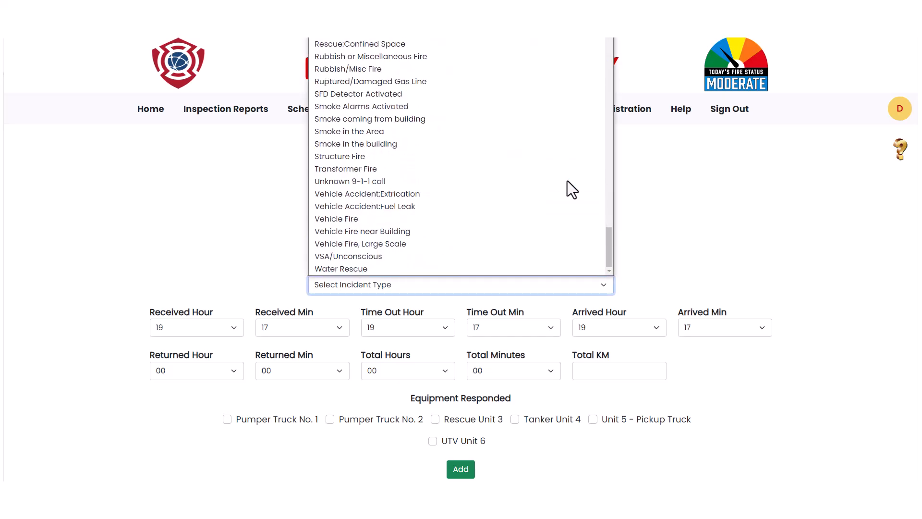
scroll(566, 181, "up", 15)
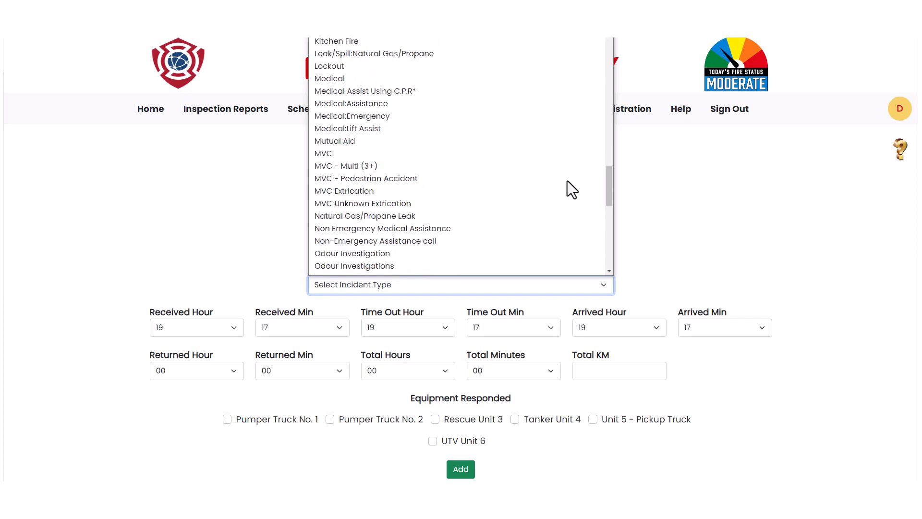
scroll(567, 181, "up", 5)
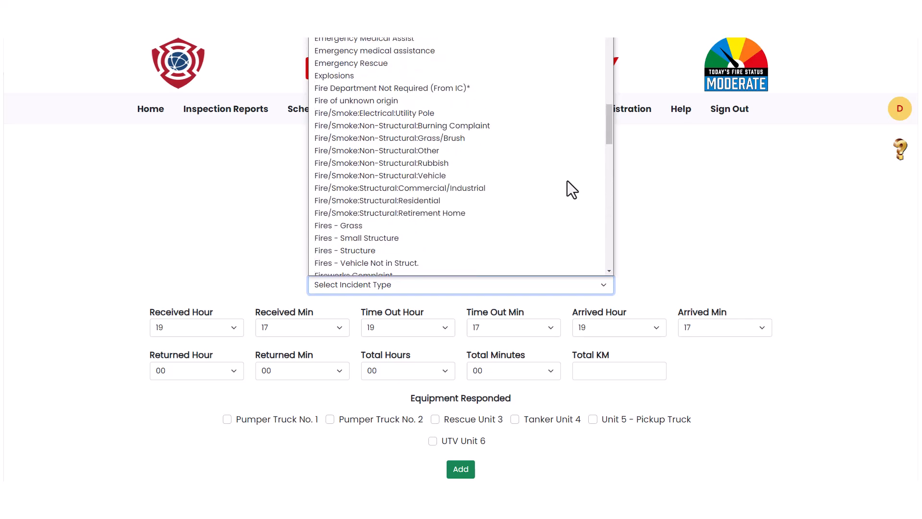
scroll(567, 181, "up", 10)
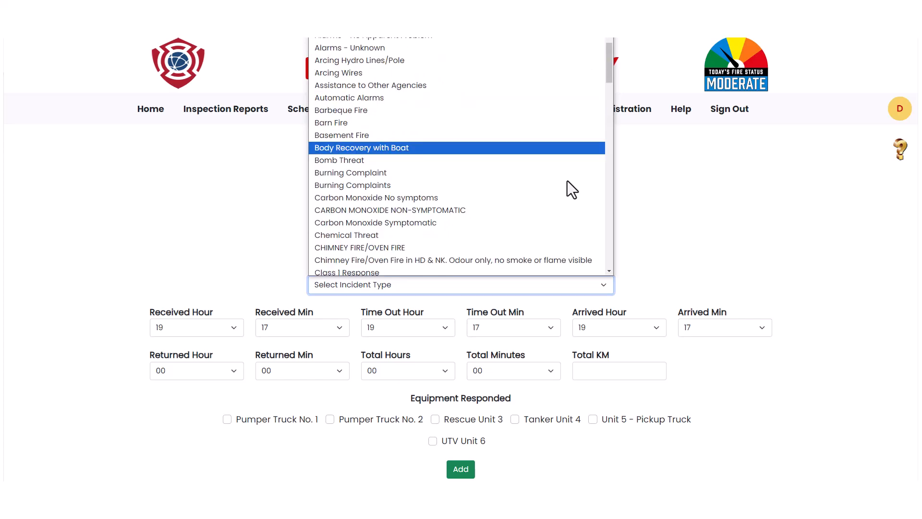
left_click(354, 136)
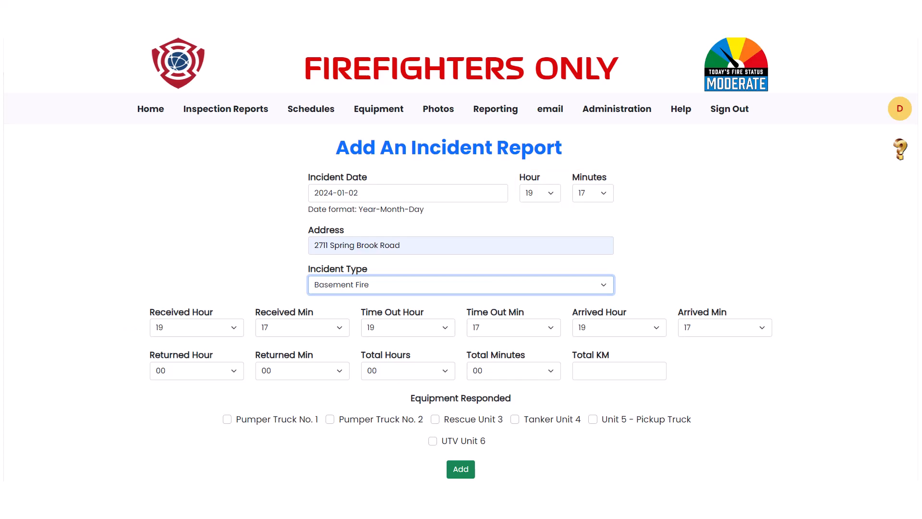
Step: Set the incident's received time to hour 19, minute 18
left_click(234, 328)
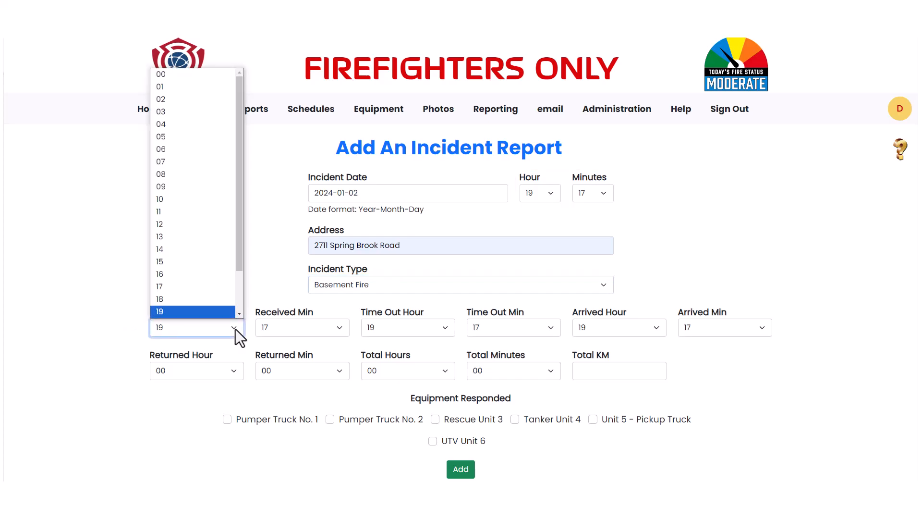
left_click(283, 315)
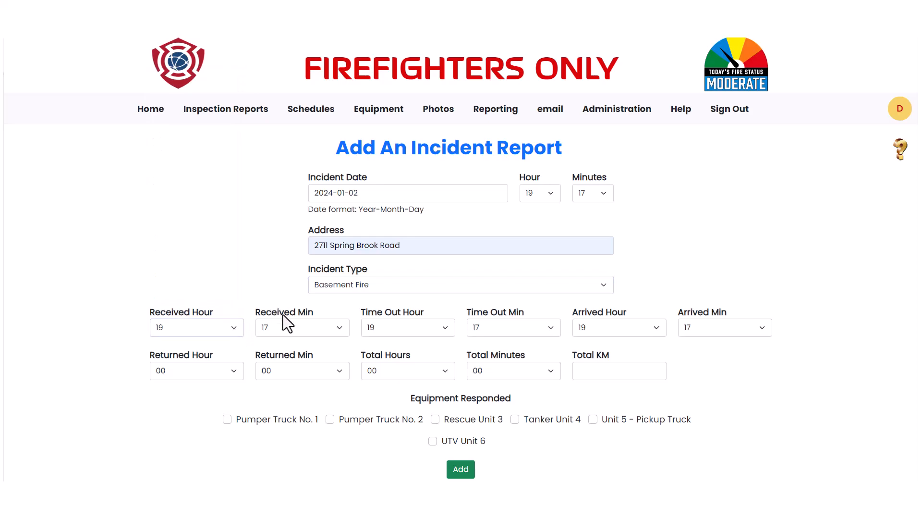
left_click(340, 327)
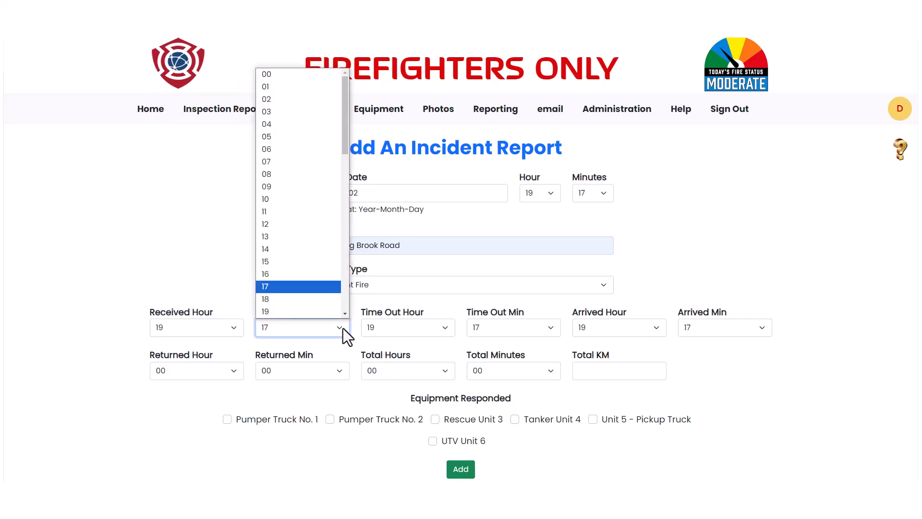
left_click(312, 302)
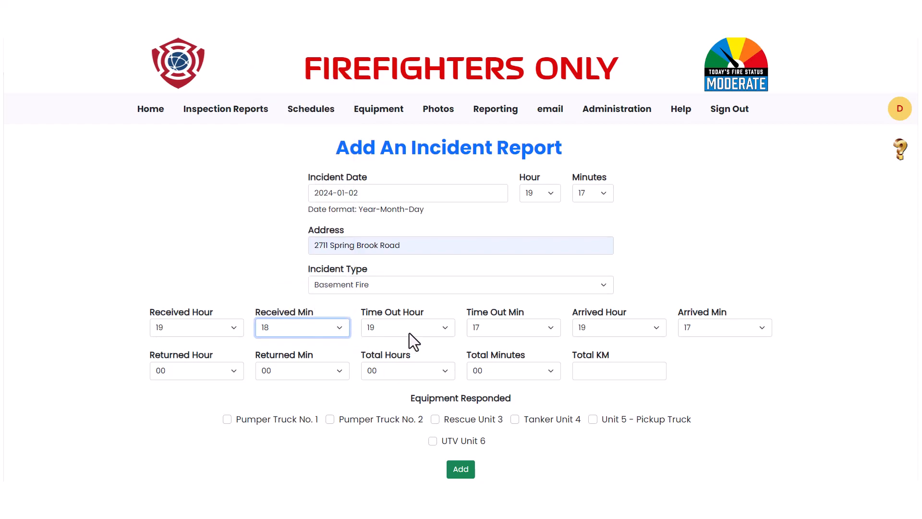
Step: Set the incident's time out to hour 19, minute 24
left_click(442, 331)
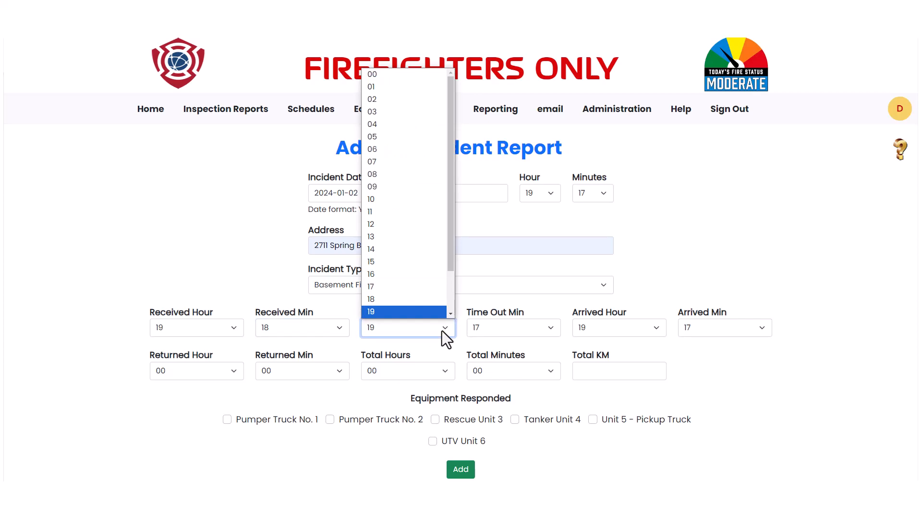
left_click(515, 329)
scroll(523, 299, "down", 3)
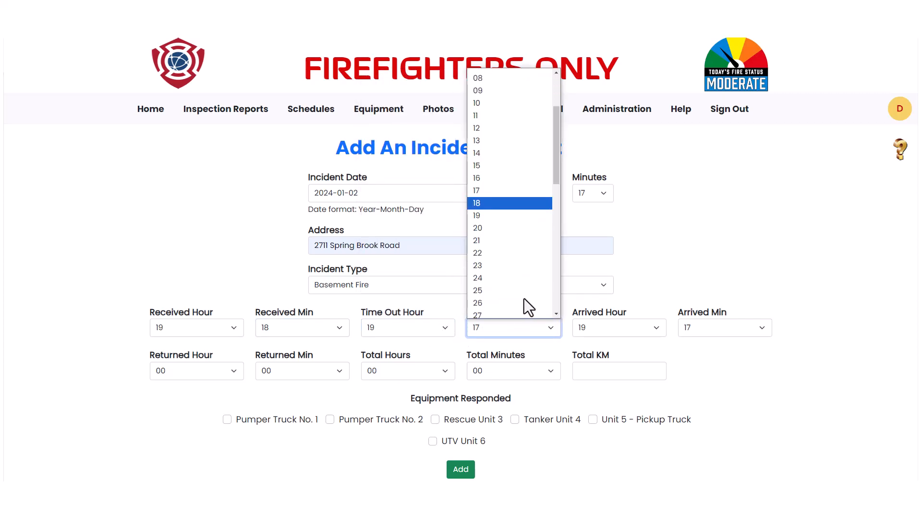
left_click(502, 279)
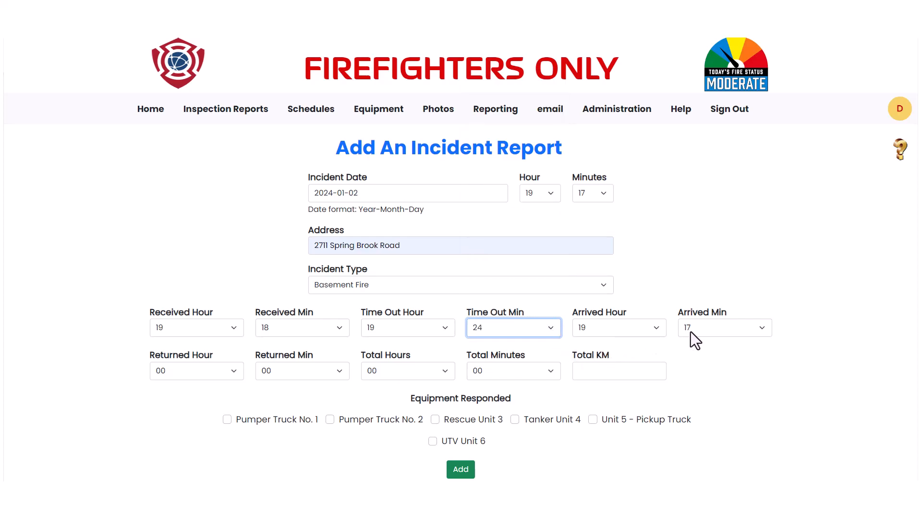
Step: Set the incident's arrived time to hour 19, minute 31
left_click(657, 329)
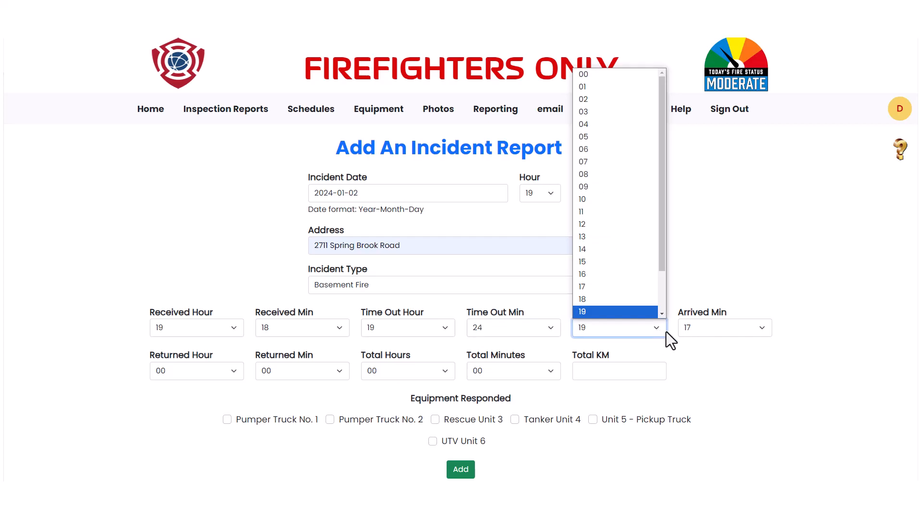
left_click(710, 333)
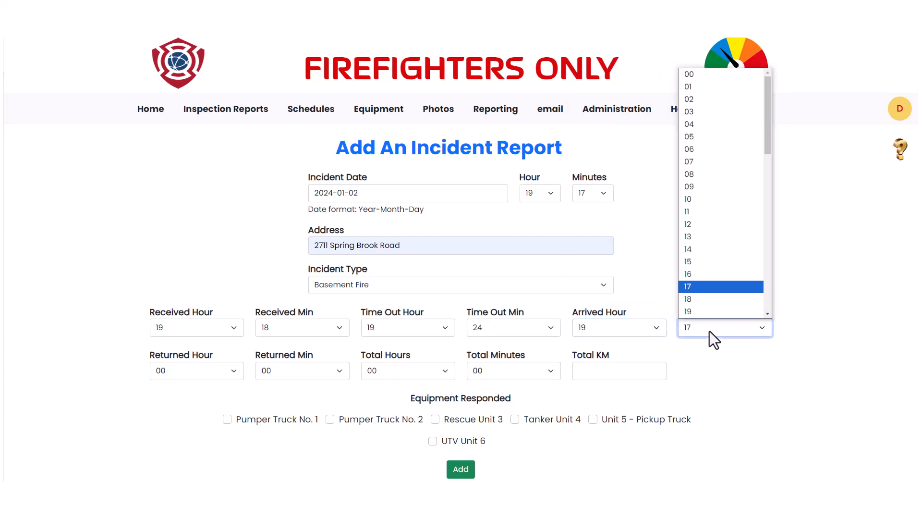
scroll(728, 304, "down", 3)
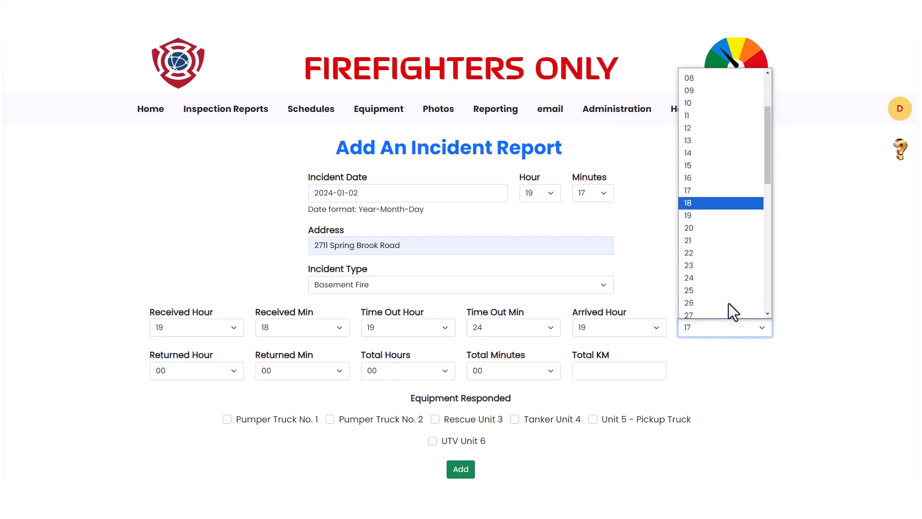
scroll(728, 304, "down", 3)
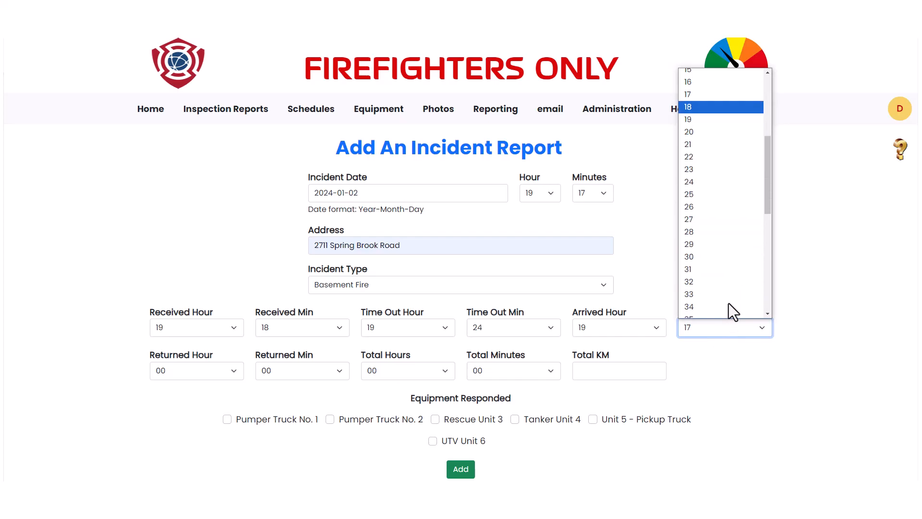
left_click(707, 269)
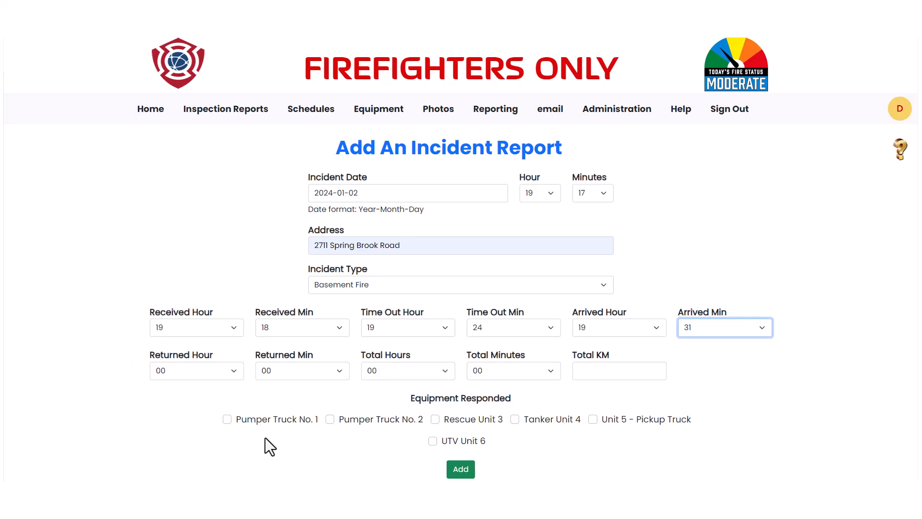
Step: Mark Pumper Truck No. 1, Pumper Truck No. 2 and Tanker Unit 4 as responded equipment and add the incident report
left_click(227, 419)
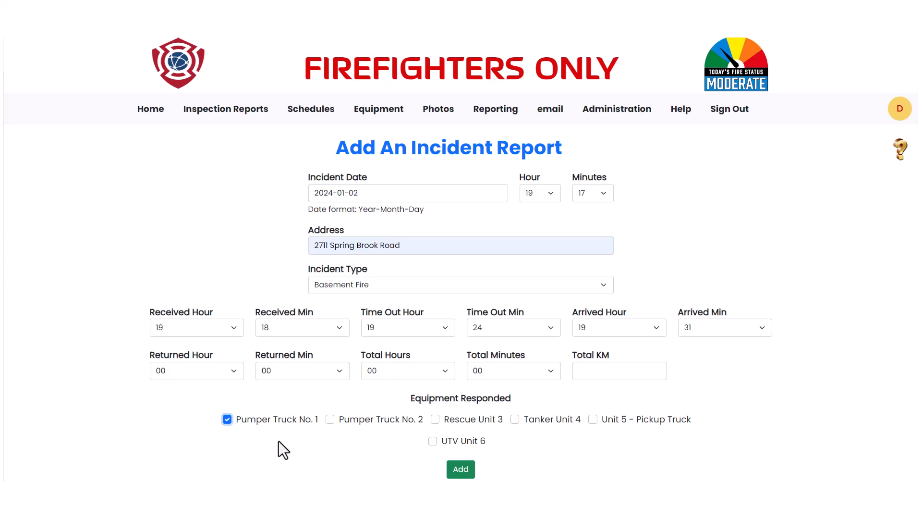
left_click(329, 419)
left_click(516, 420)
left_click(460, 471)
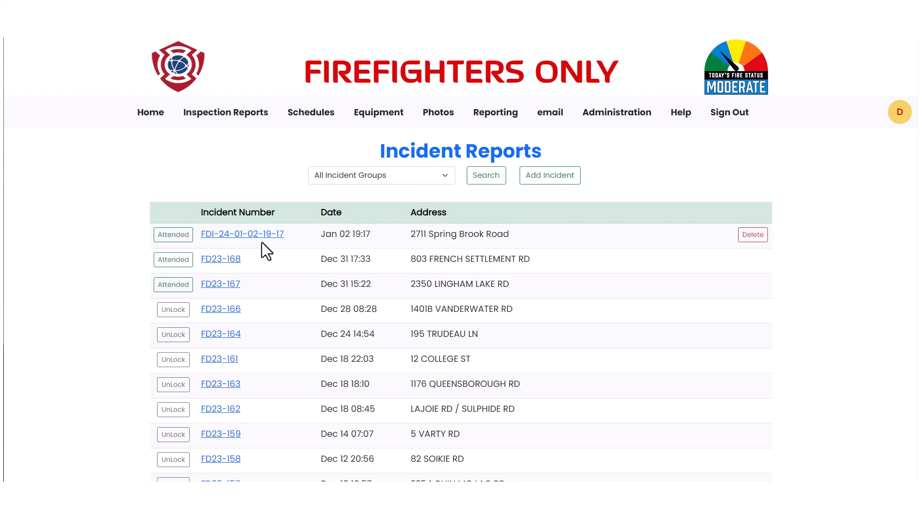
Step: Start the Incident Command report for the January 2 19:17 incident and set its returned time to hour 20, minute 46
left_click(258, 235)
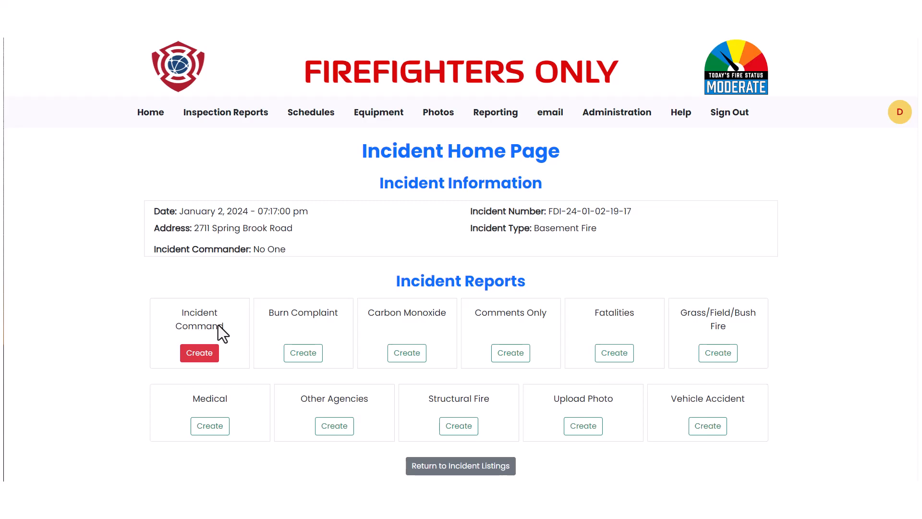
left_click(206, 355)
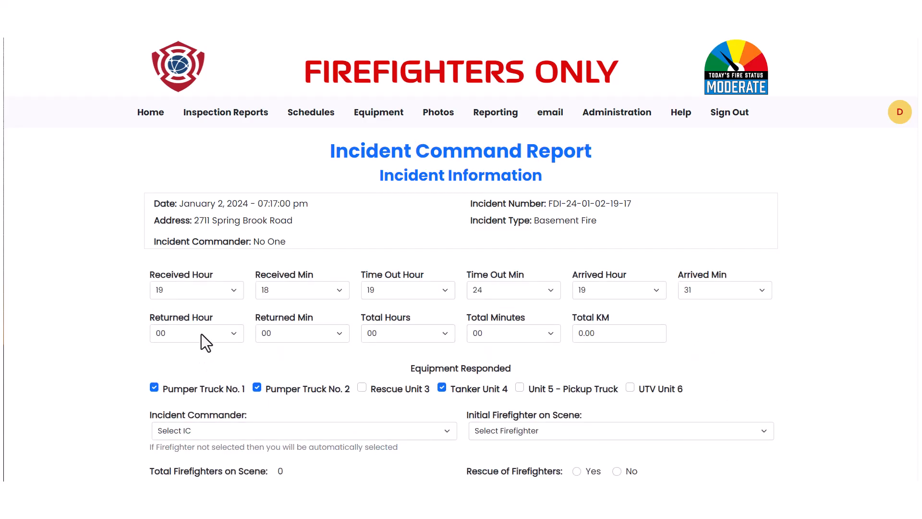
left_click(201, 333)
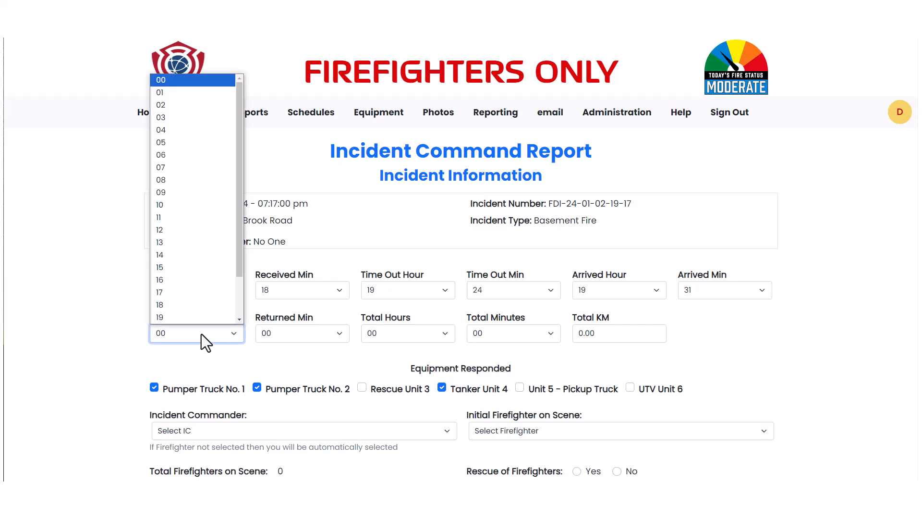
scroll(208, 289, "down", 1)
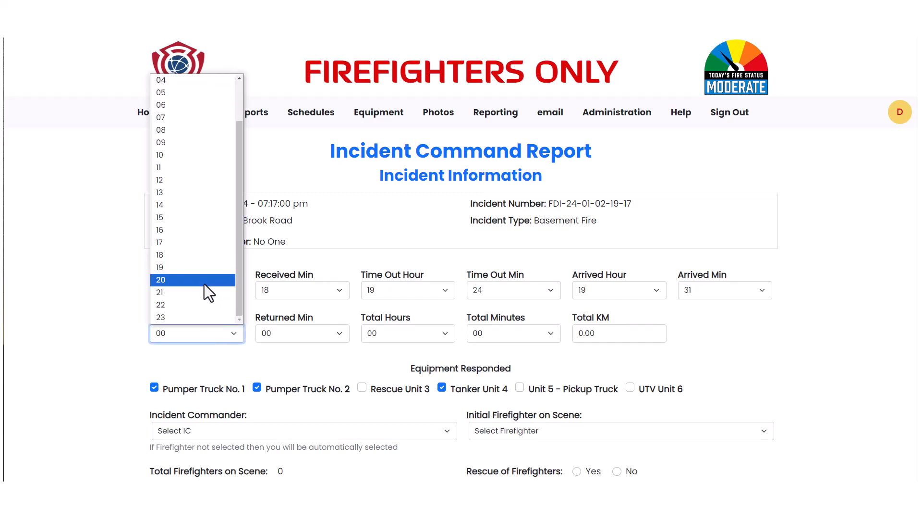
left_click(203, 284)
left_click(290, 332)
scroll(304, 290, "down", 8)
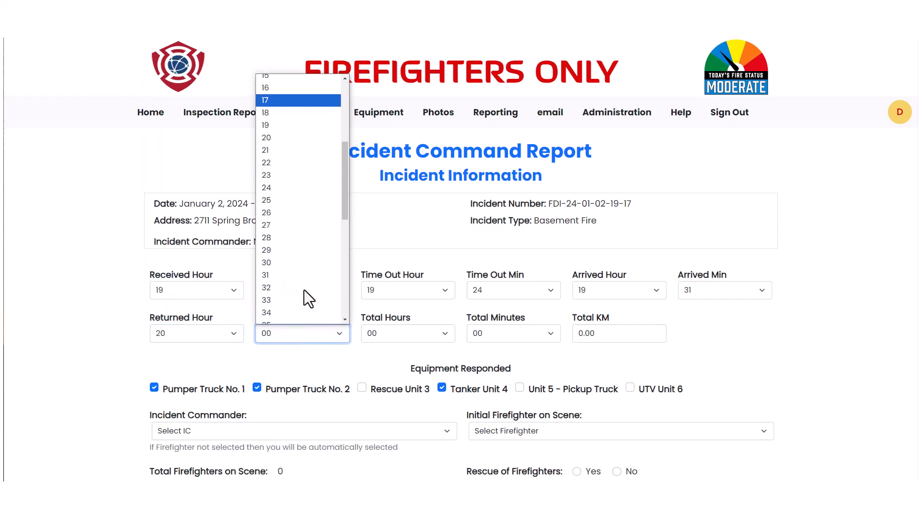
left_click(297, 270)
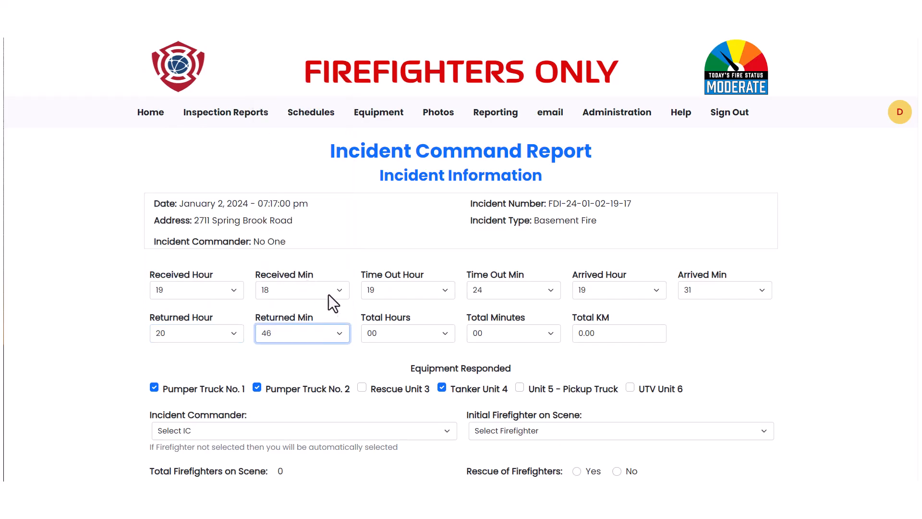
Step: Set the report's total time to 01 hours and 15 minutes, and the total KM to 9.5
left_click(434, 336)
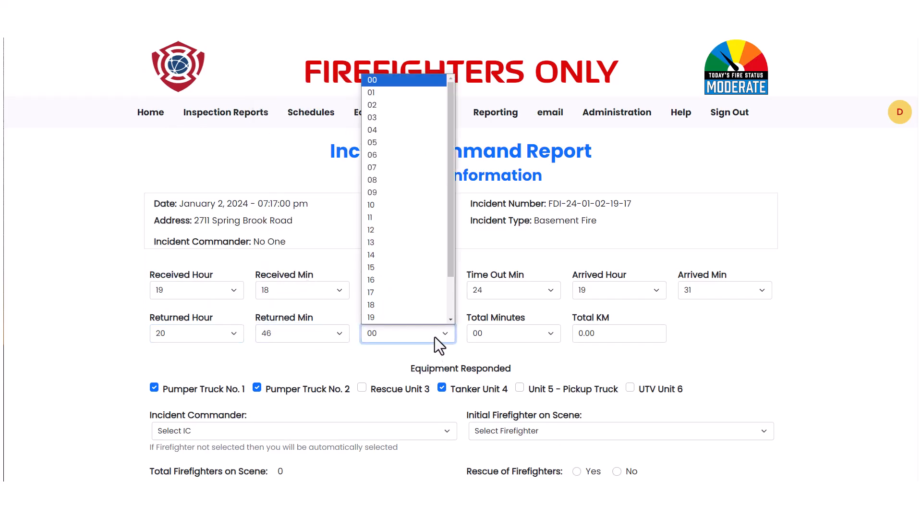
left_click(403, 98)
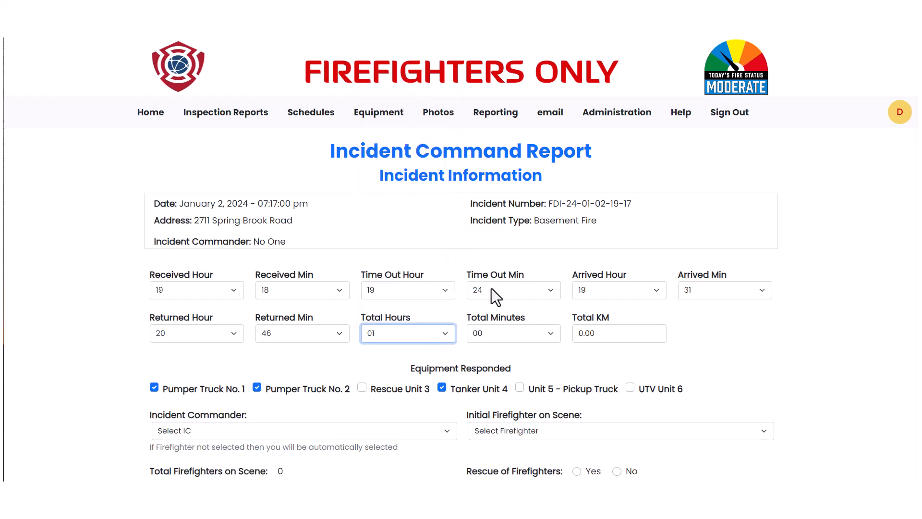
left_click(506, 330)
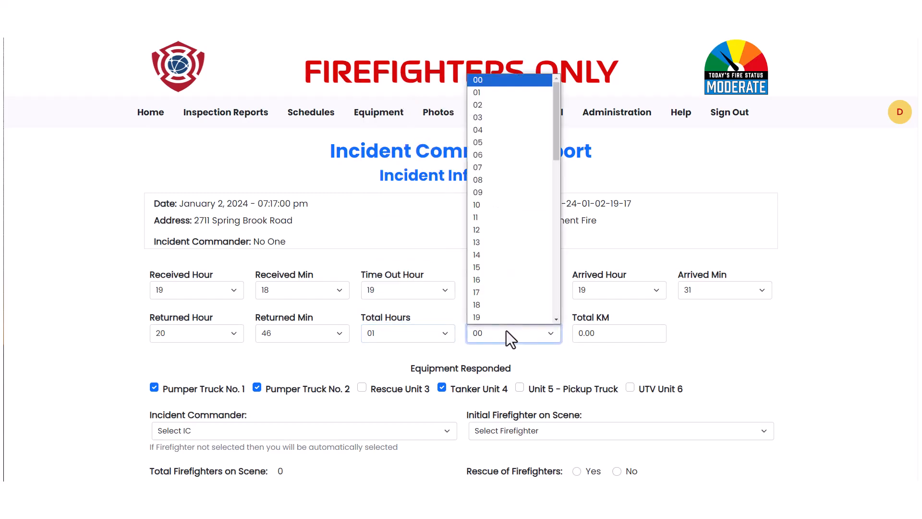
left_click(496, 267)
left_click_drag(597, 333, 572, 333)
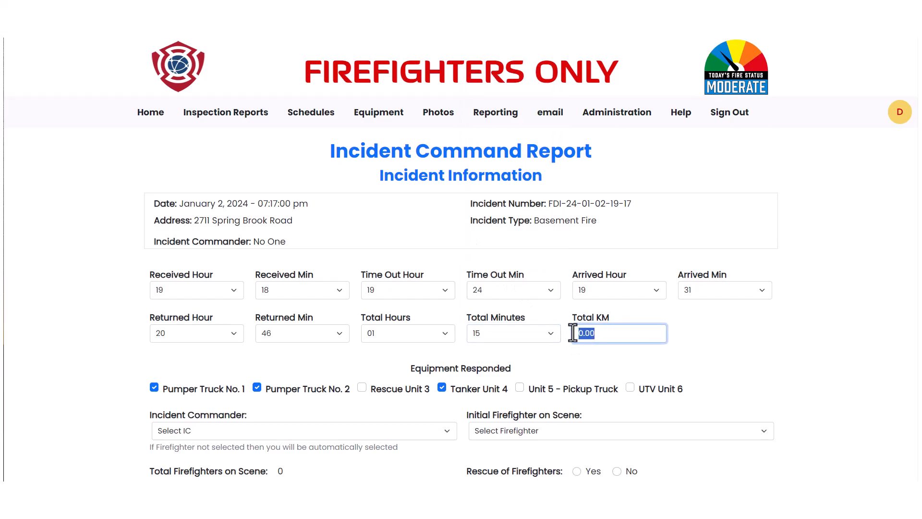
type("9.5")
Step: Select the first firefighter on the roster as both the Incident Commander and the Initial Firefighter on Scene
scroll(440, 405, "down", 1)
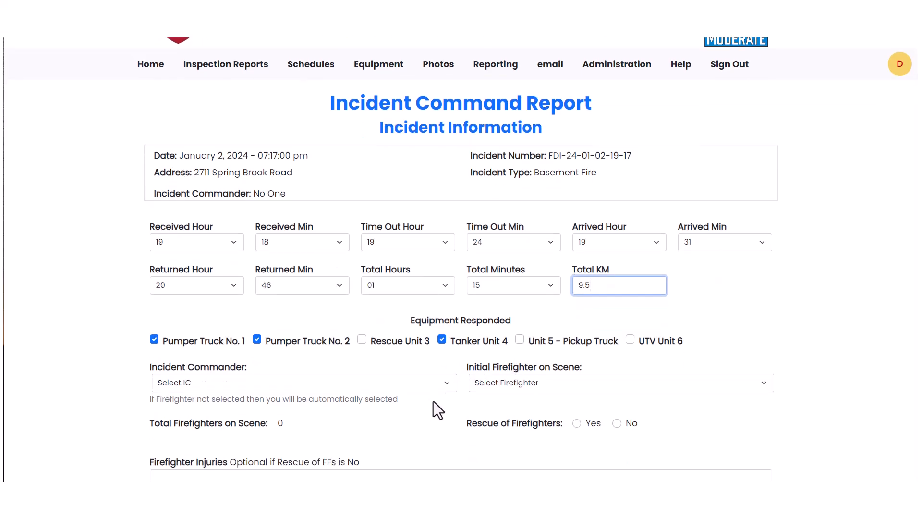
left_click(423, 384)
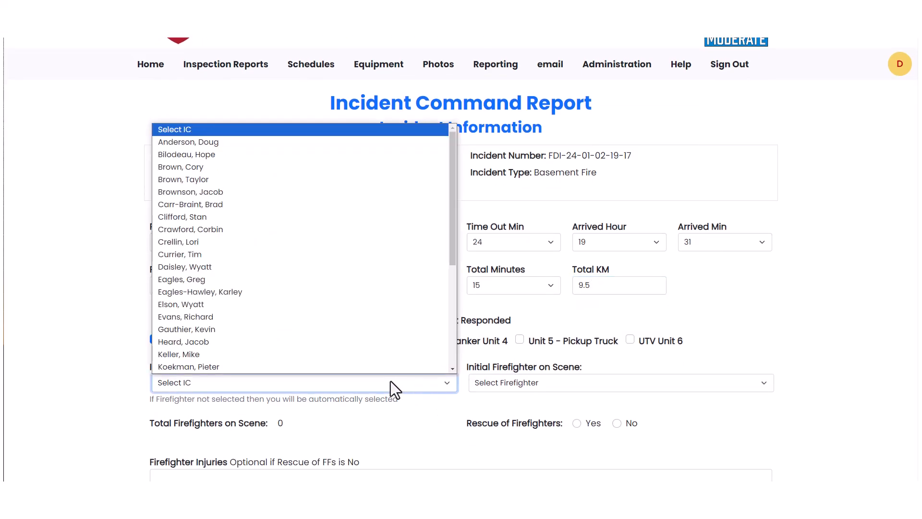
left_click(270, 144)
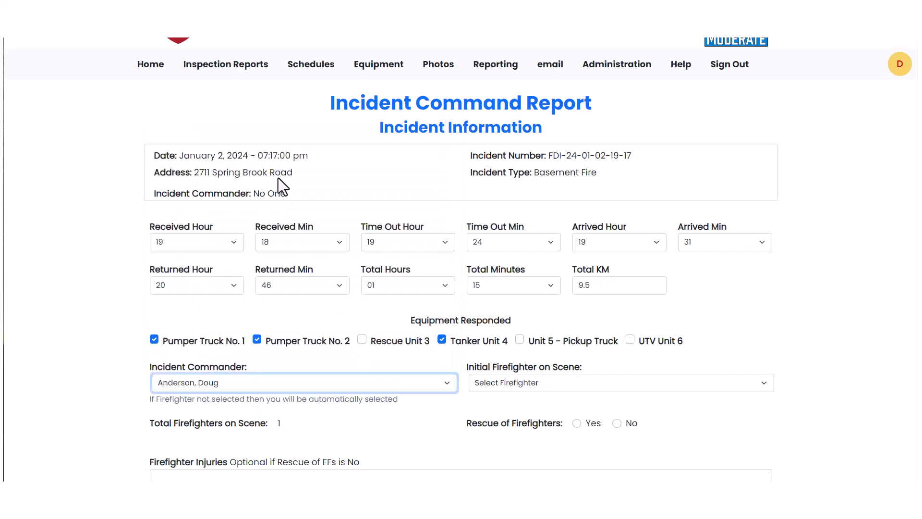
left_click(502, 387)
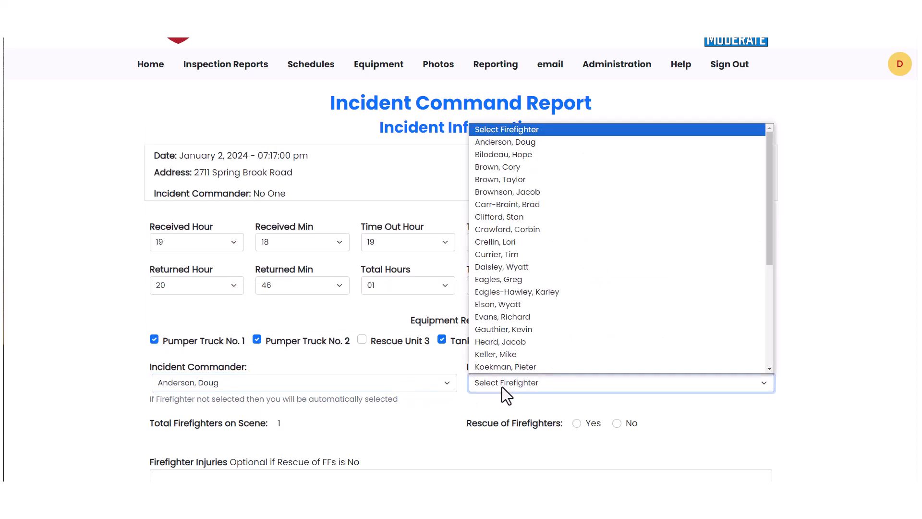
left_click(515, 145)
Step: Set Rescue of Firefighters to No and leave the Firefighter Injuries field empty
scroll(383, 412, "down", 2)
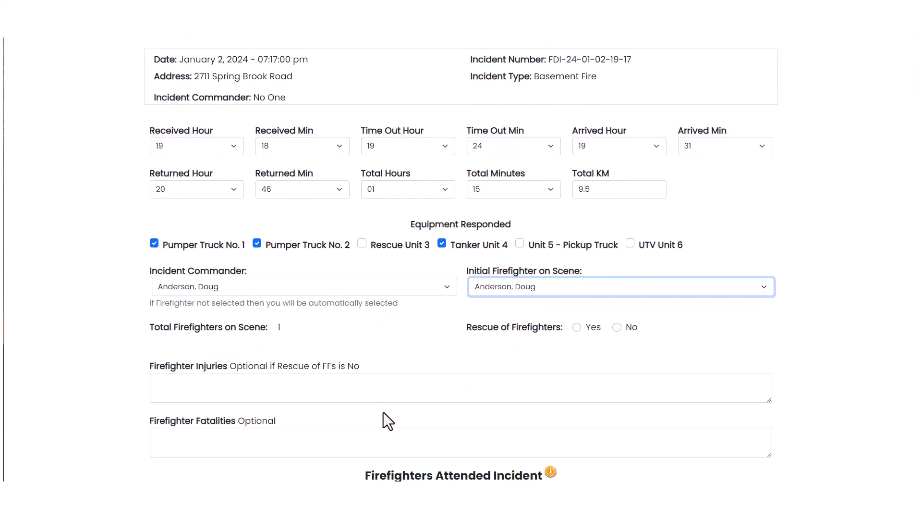
left_click(617, 327)
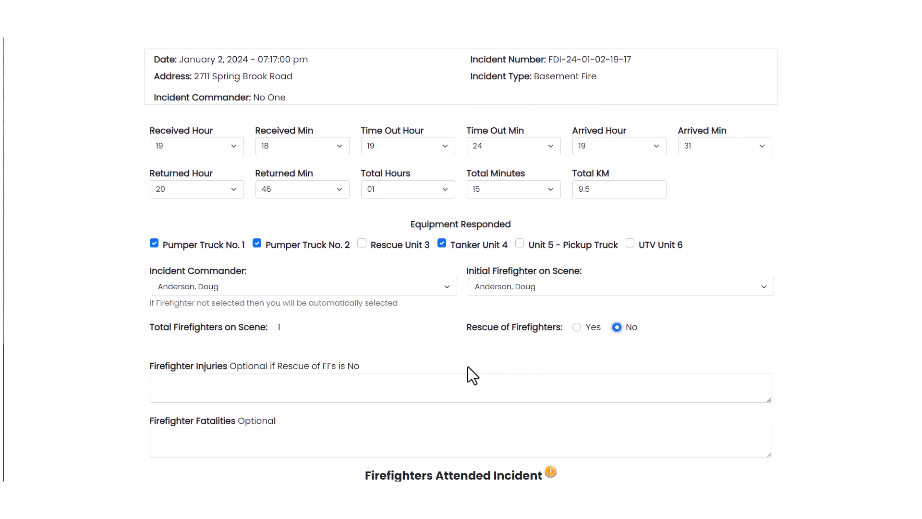
left_click(257, 389)
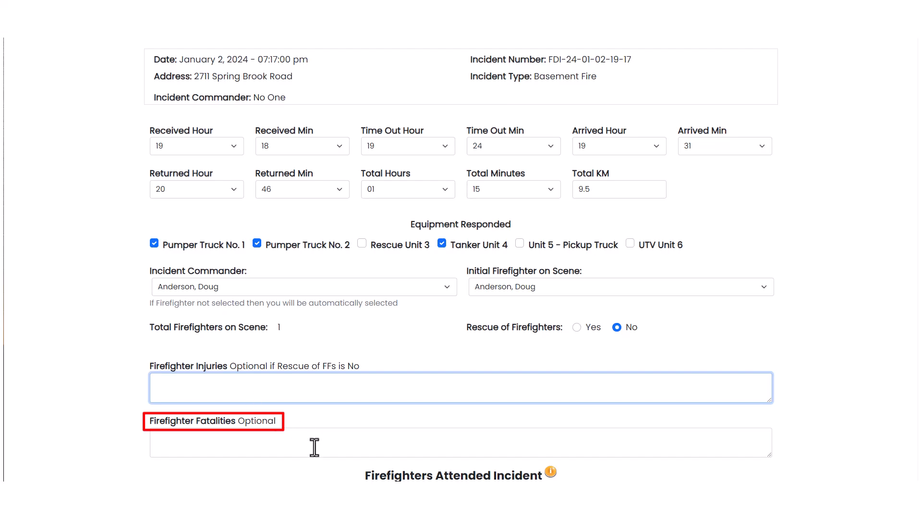
Step: Mark eight more firefighters as having attended the incident and create the Incident Command report
scroll(314, 446, "down", 2)
scroll(314, 447, "down", 5)
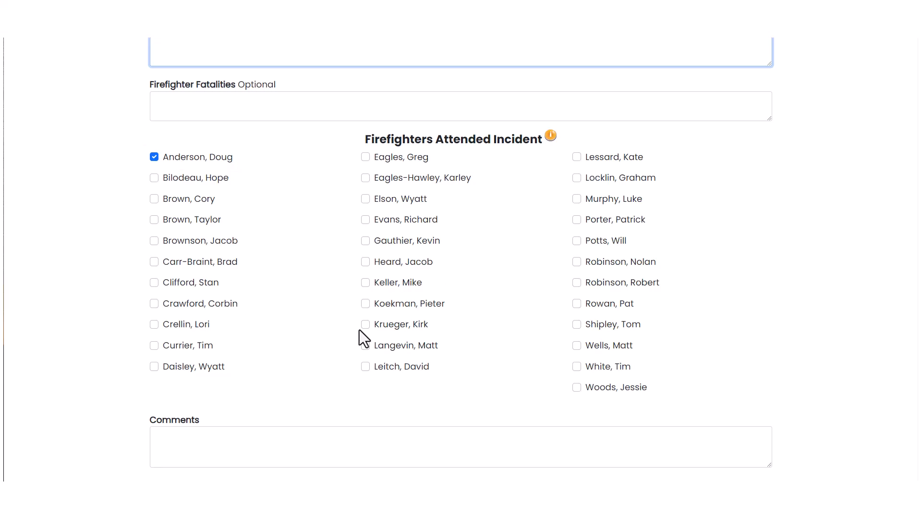
left_click(403, 305)
left_click(197, 326)
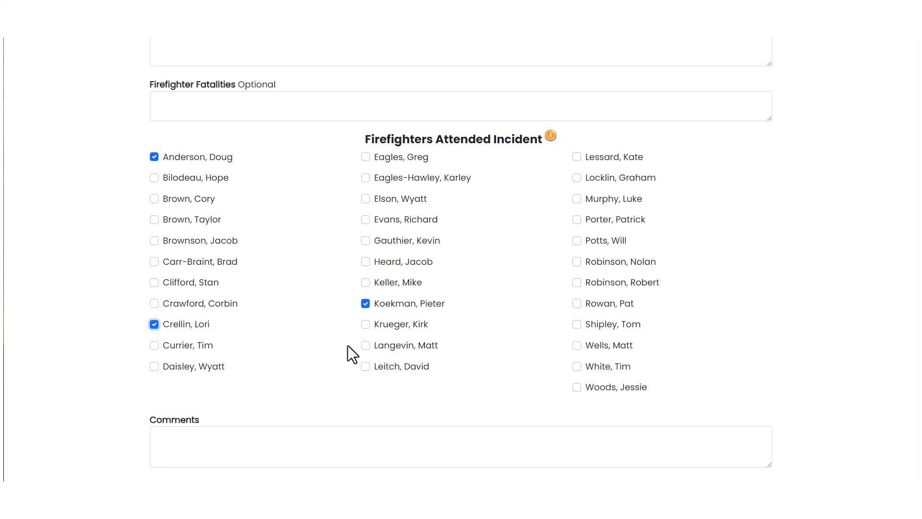
left_click(609, 284)
left_click(609, 366)
left_click(611, 387)
left_click(438, 178)
left_click(411, 159)
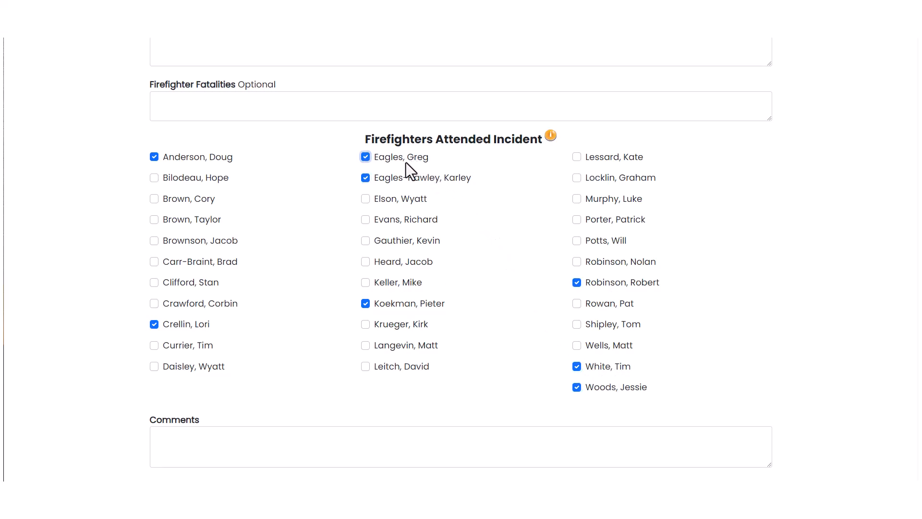
left_click(204, 199)
scroll(293, 345, "down", 1)
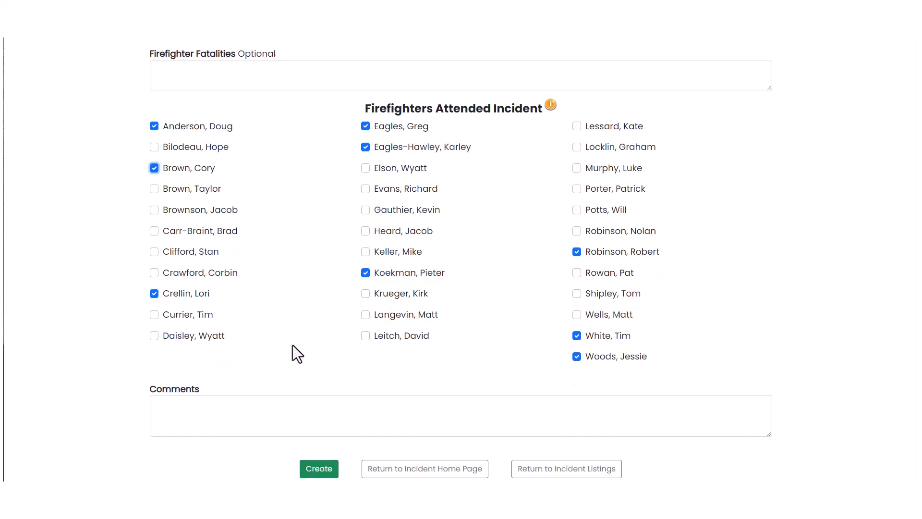
left_click(321, 470)
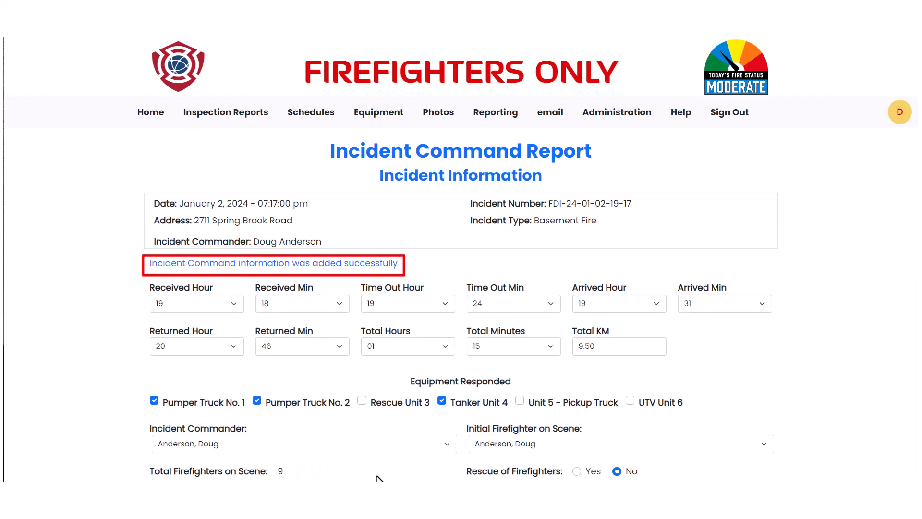
Step: Review the saved Incident Command report and return to the incident listings
scroll(379, 478, "down", 3)
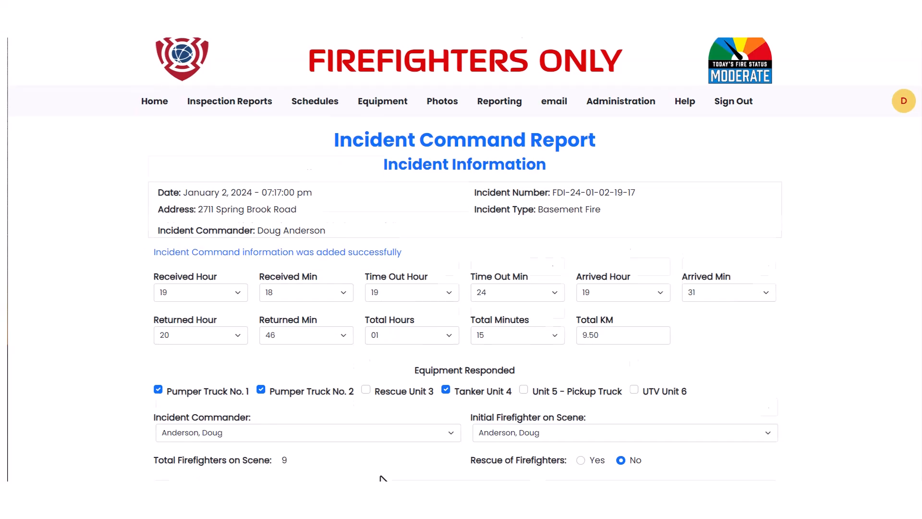
scroll(382, 478, "down", 3)
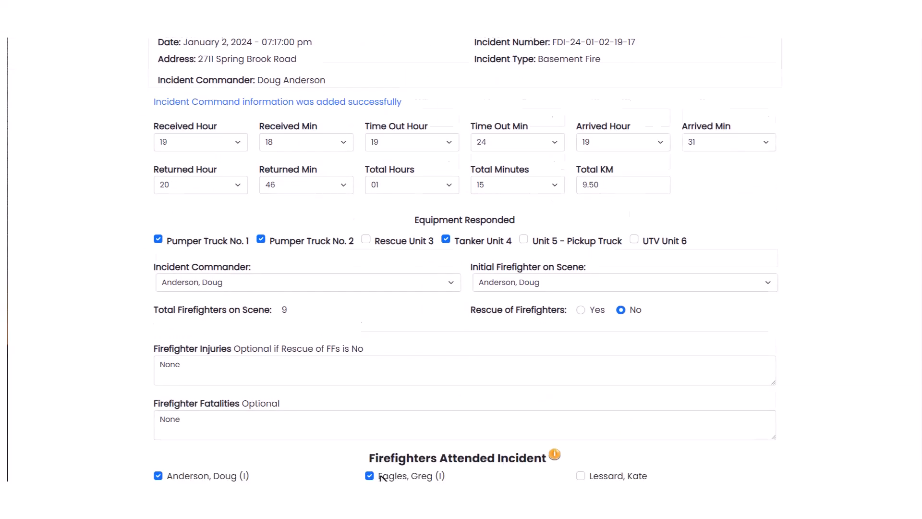
scroll(383, 478, "down", 5)
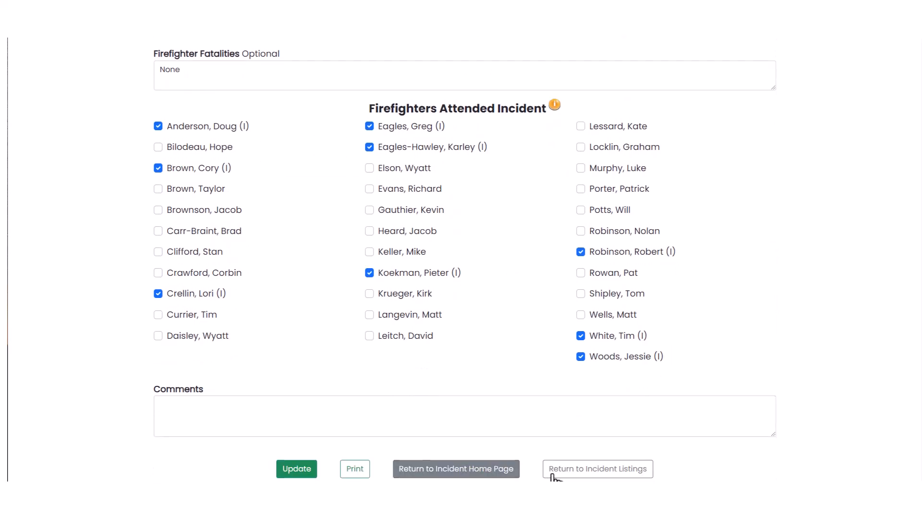
left_click(610, 472)
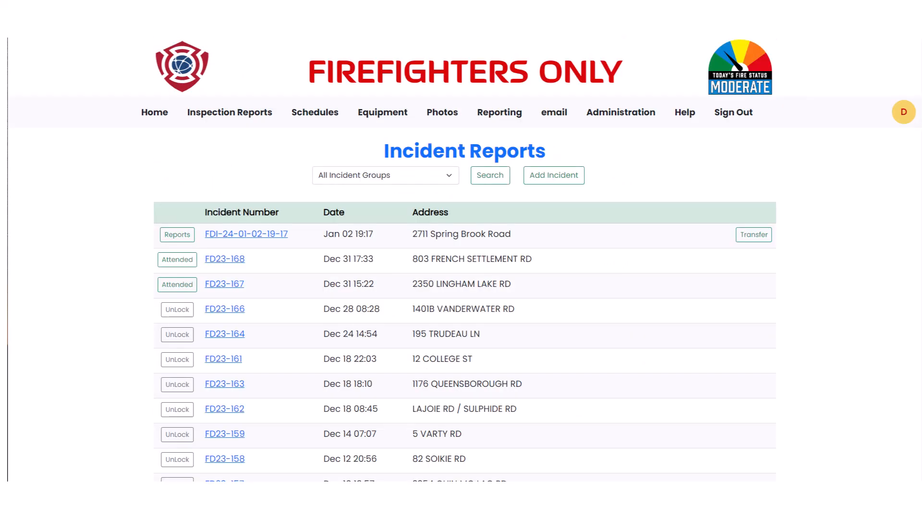